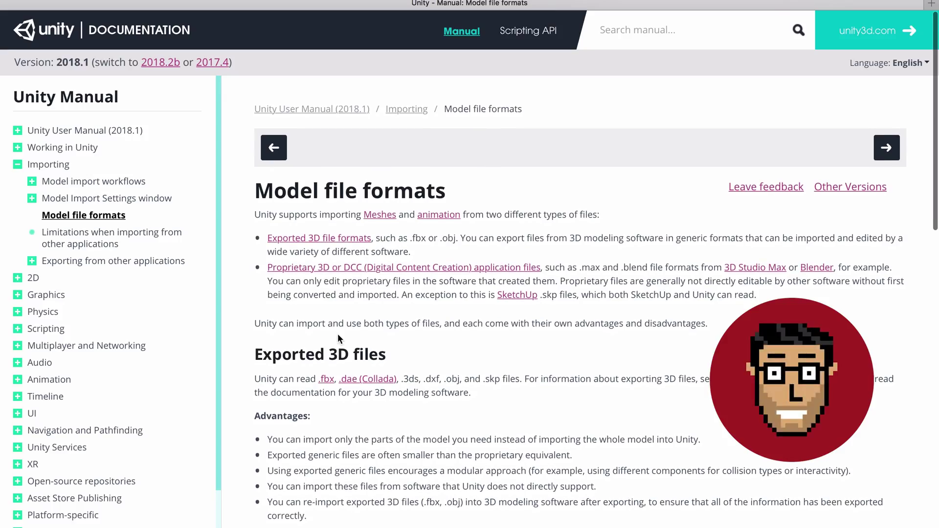
# Read the Unity Manual 'Model file formats' page, highlighting the list of supported 3D file types
pyautogui.scroll(-3, 338, 337)
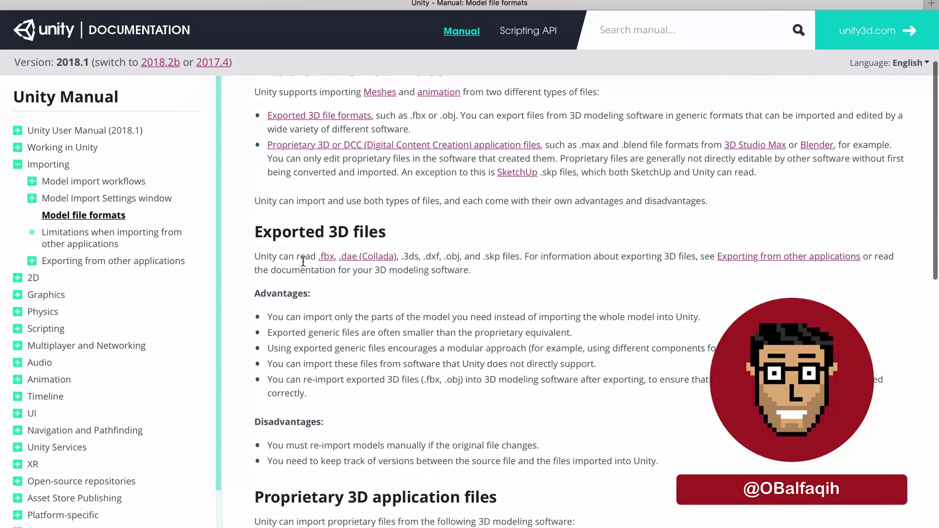
pyautogui.moveTo(316, 256); pyautogui.dragTo(500, 256)
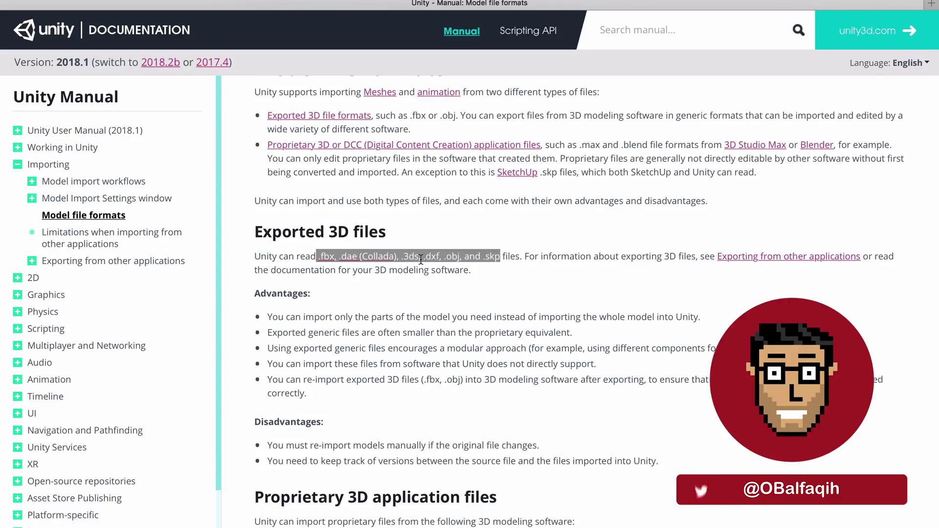
pyautogui.click(433, 321)
pyautogui.scroll(-4, 433, 321)
pyautogui.scroll(-4, 433, 320)
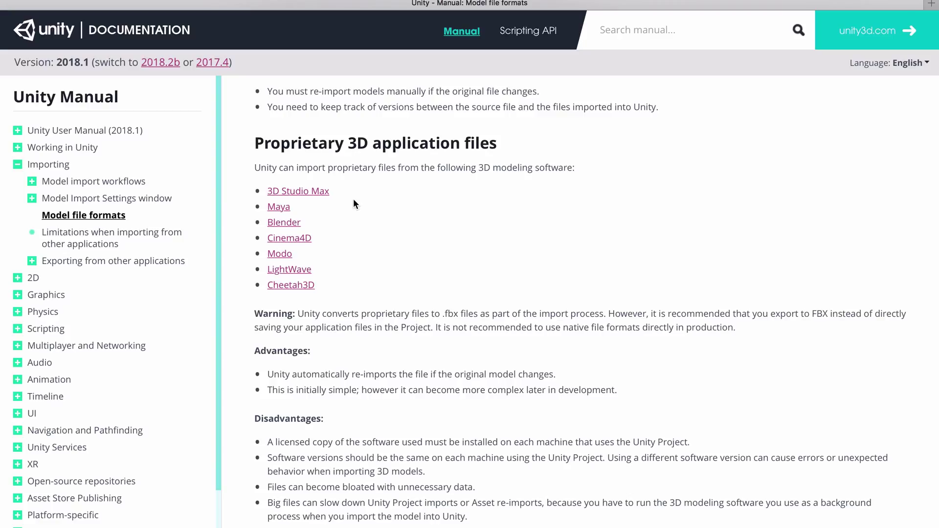
# Finish reviewing the manual page, then orbit Blender's view around the mountainous plane terrain
pyautogui.scroll(5, 353, 199)
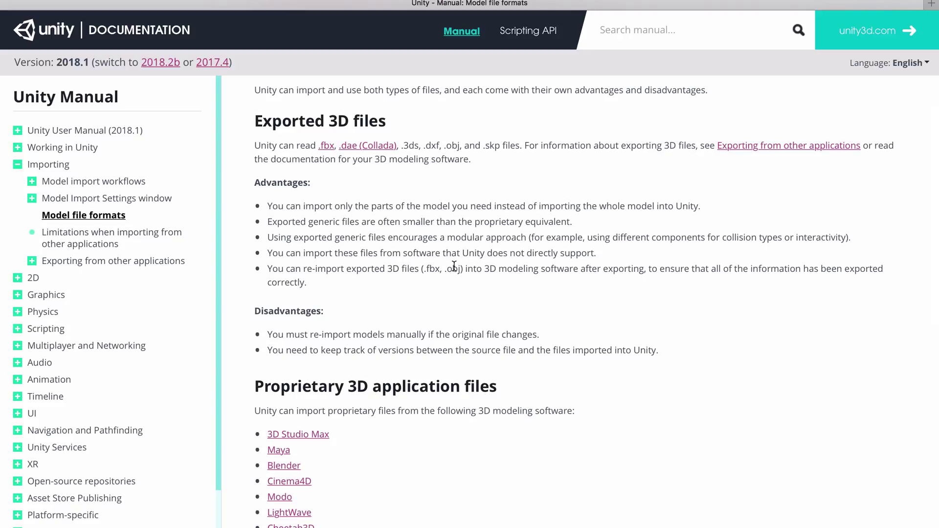
pyautogui.scroll(2, 454, 266)
pyautogui.scroll(-3, 454, 265)
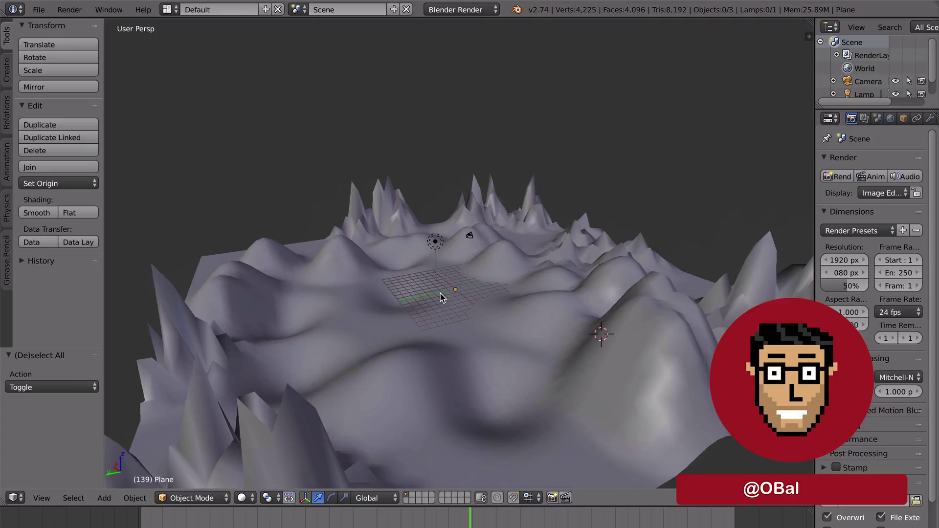
pyautogui.moveTo(442, 297); pyautogui.dragTo(386, 302, button='middle')
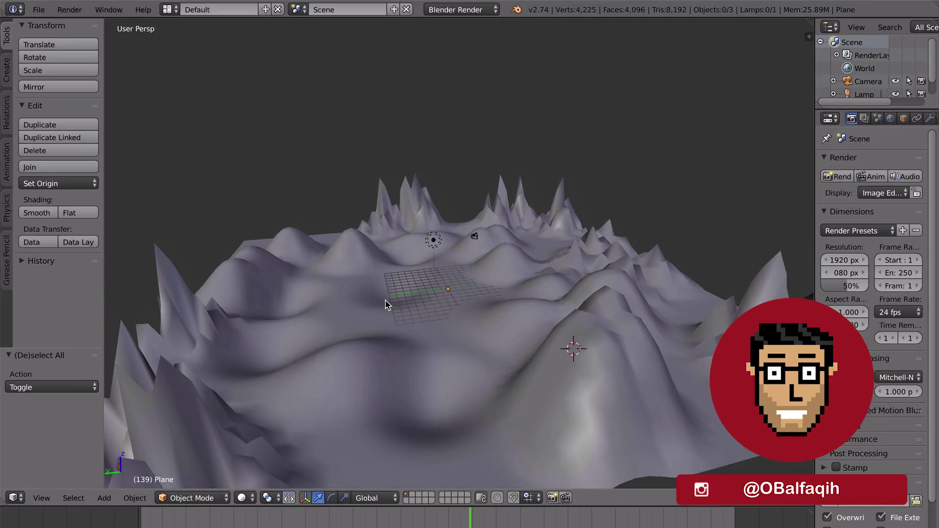
# Export the selected terrain from Blender as map.fbx with only Selected Objects included
pyautogui.rightClick(385, 305)
pyautogui.click(39, 10)
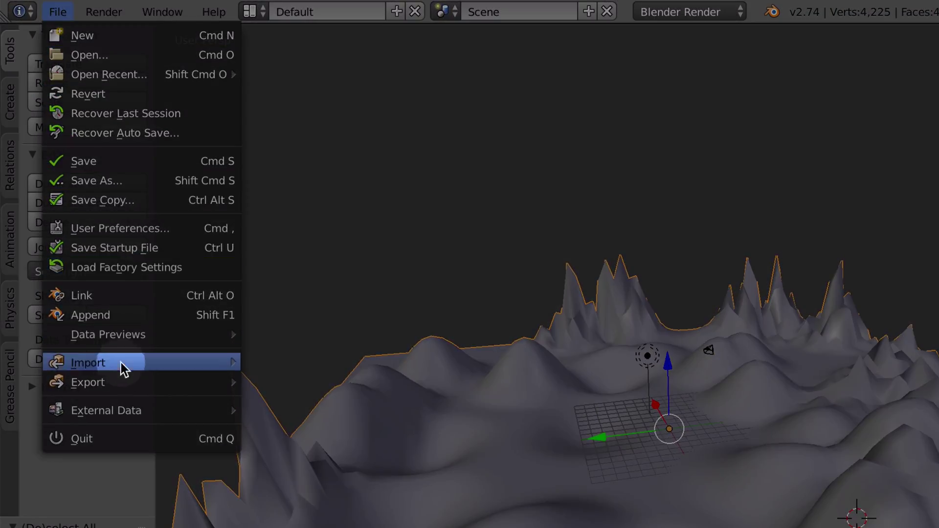
pyautogui.moveTo(116, 383)
pyautogui.click(310, 421)
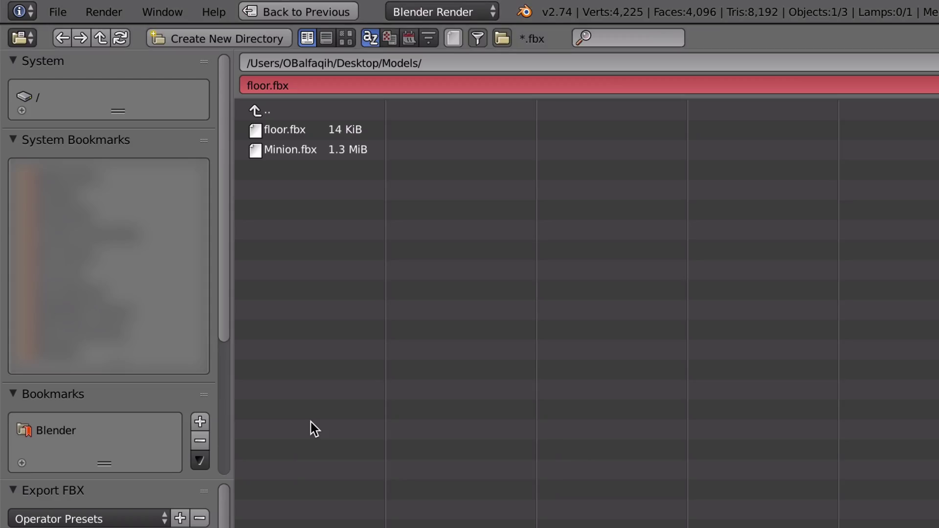
pyautogui.click(256, 87)
pyautogui.write('map')
pyautogui.press('Return')
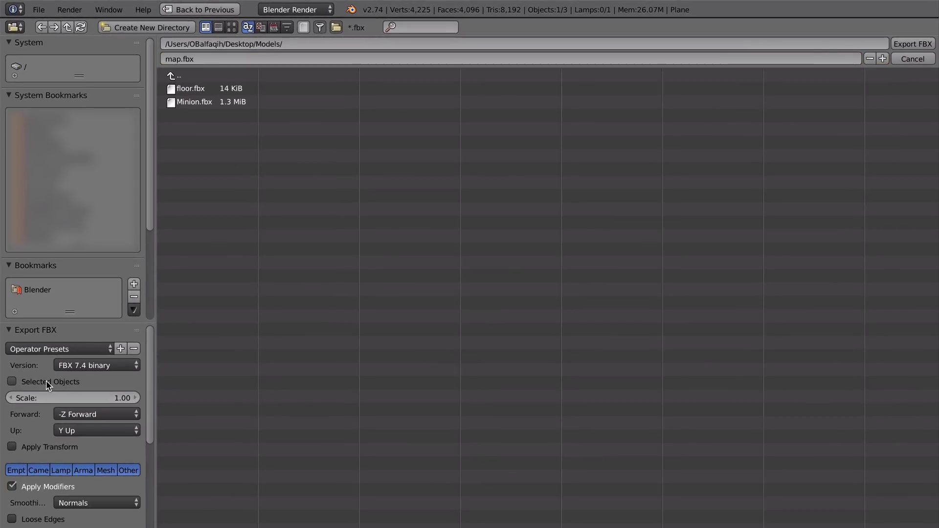
pyautogui.click(46, 380)
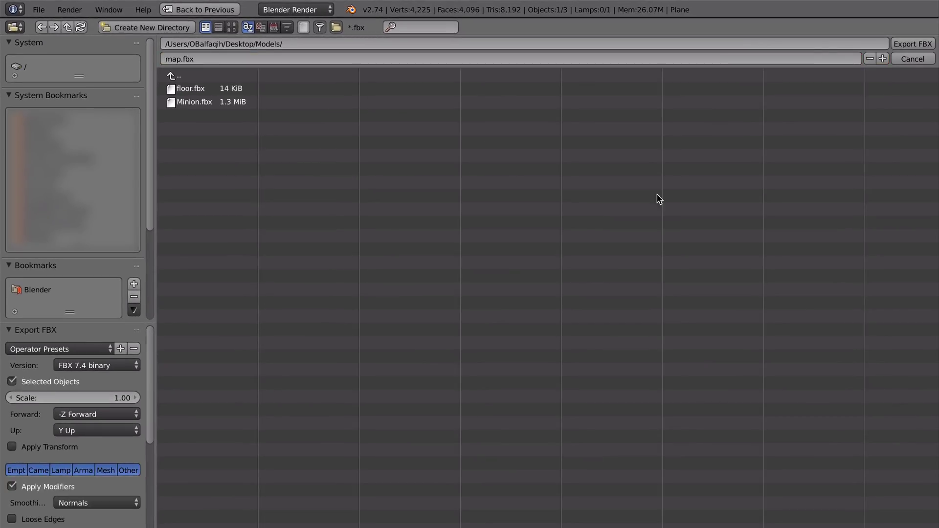
pyautogui.click(918, 45)
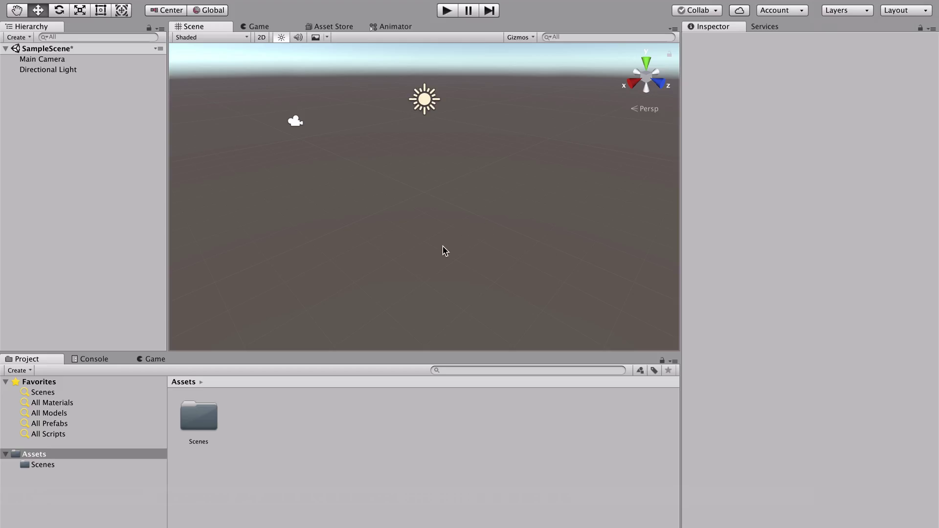
# Bring map.fbx from the Models folder into Unity's Assets panel and select the imported map
pyautogui.rightClick(283, 423)
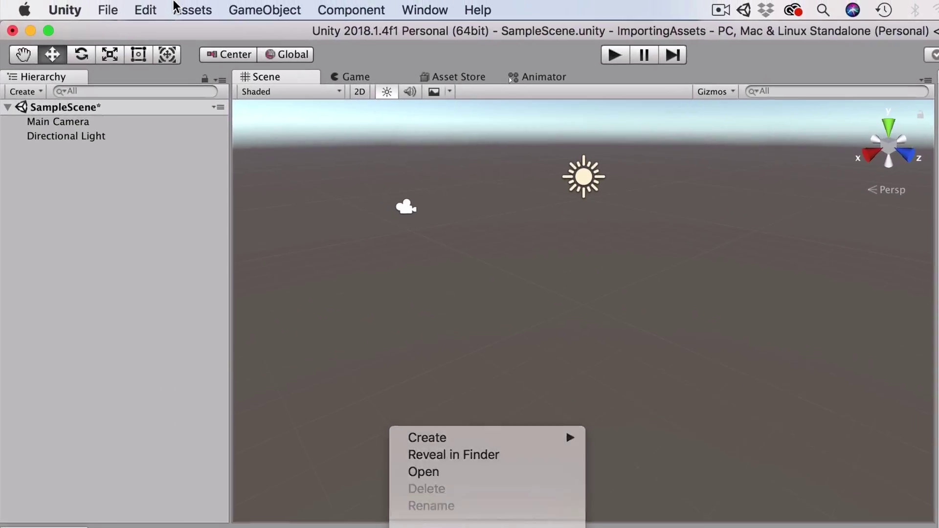
pyautogui.click(182, 10)
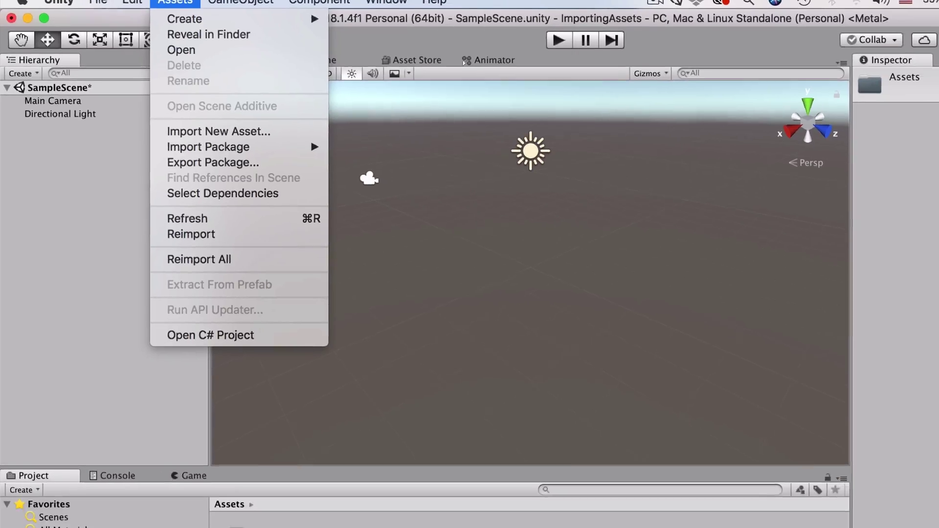
pyautogui.click(219, 131)
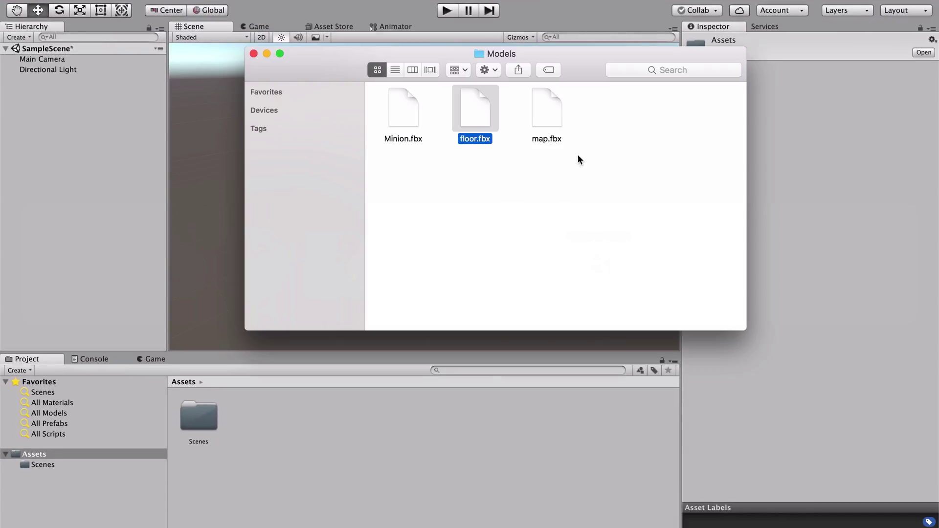
pyautogui.moveTo(547, 113); pyautogui.dragTo(318, 444)
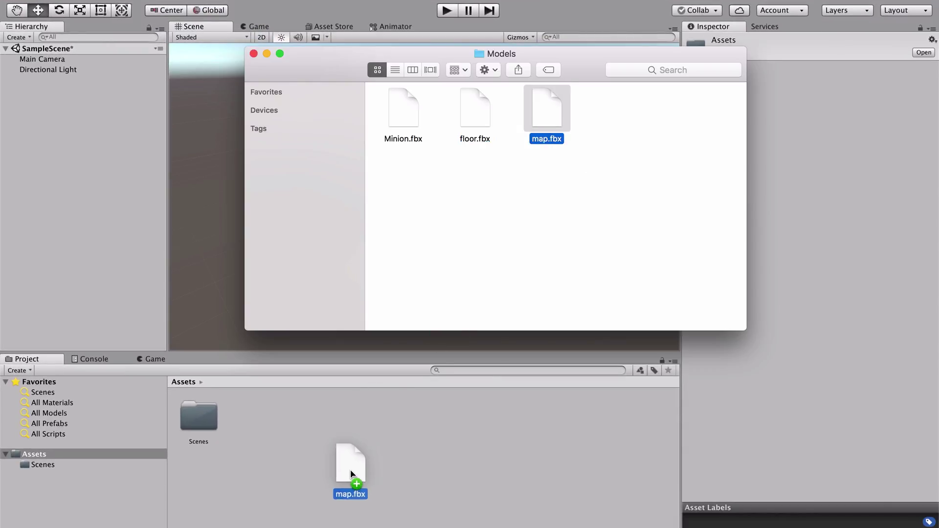
pyautogui.click(318, 444)
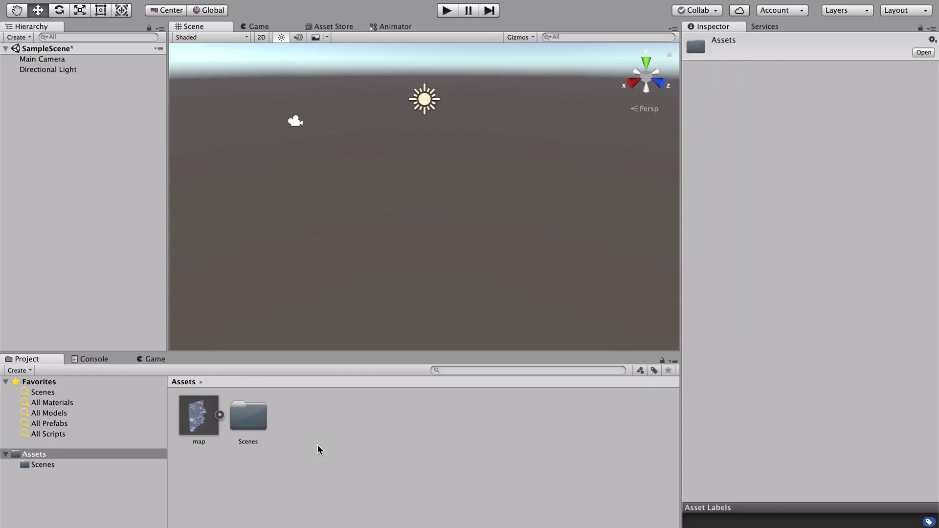
pyautogui.click(218, 438)
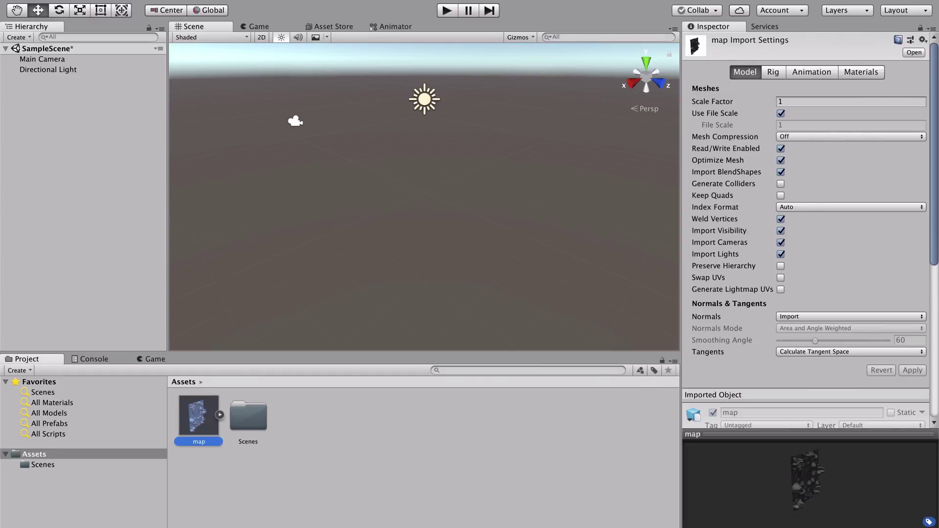
# Drag the map model into SampleScene and frame it in the Scene view
pyautogui.scroll(-5, 758, 245)
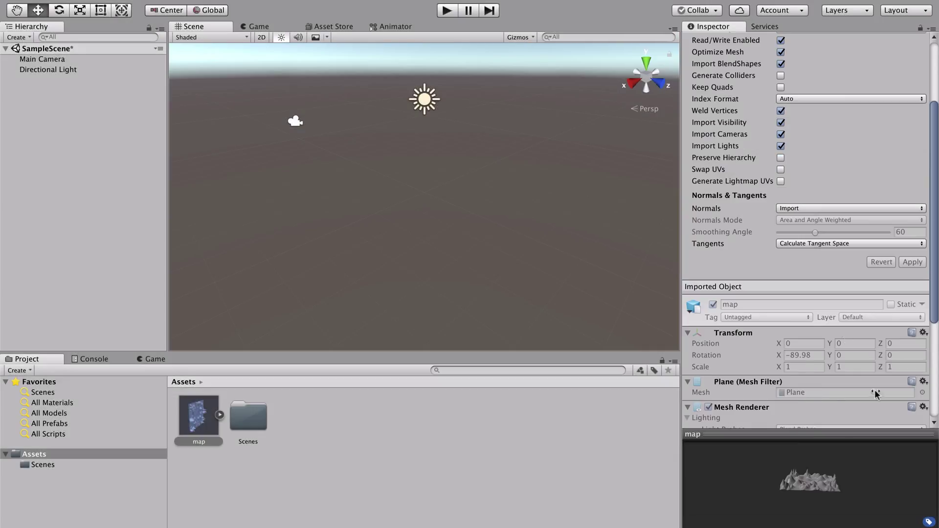
pyautogui.moveTo(199, 416); pyautogui.dragTo(425, 162)
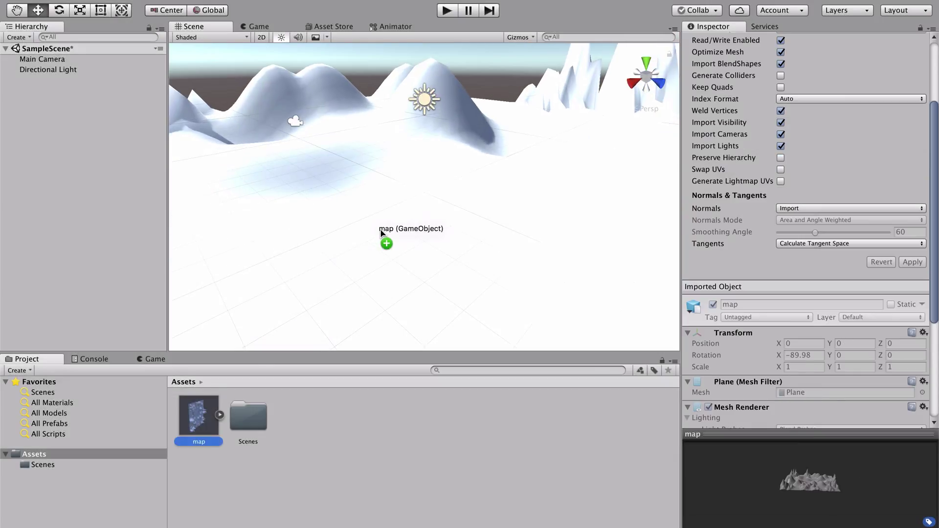
pyautogui.press('f')
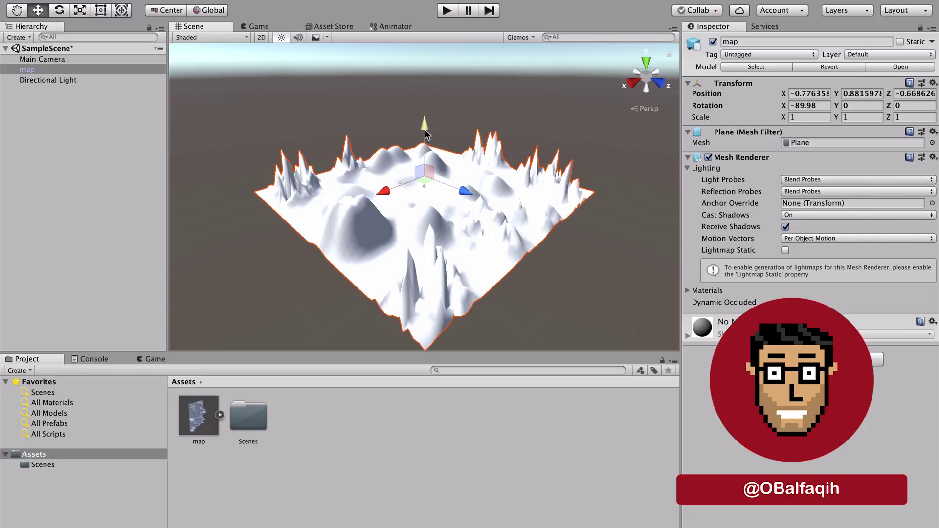
# Rotate the Directional Light to 21.474/-113.492/-95.746 and lower its intensity to 0.55
pyautogui.scroll(3, 425, 133)
pyautogui.click(48, 80)
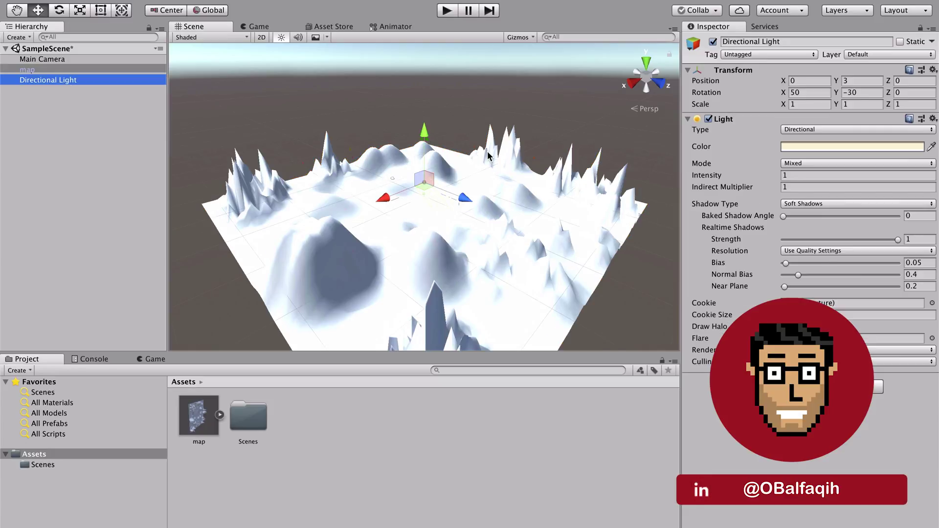
pyautogui.press('e')
pyautogui.moveTo(429, 185); pyautogui.dragTo(430, 222)
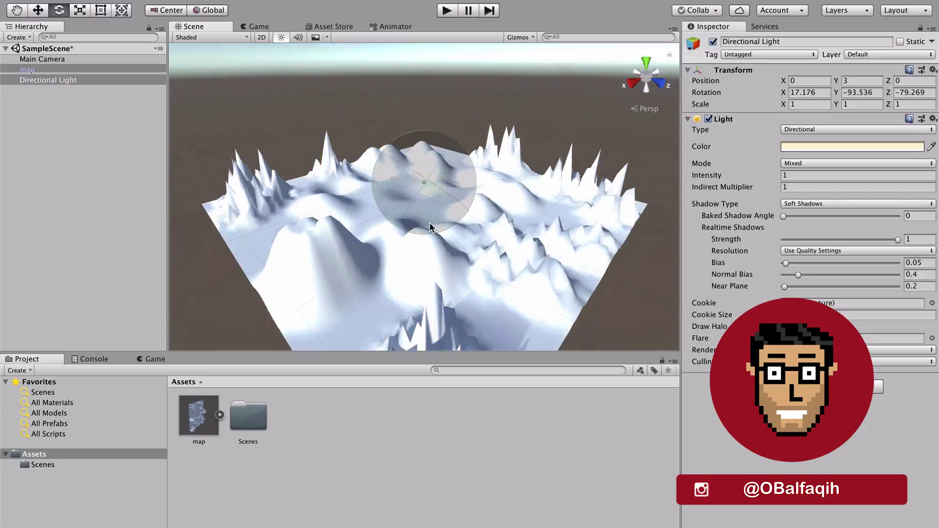
pyautogui.moveTo(429, 222); pyautogui.dragTo(445, 222)
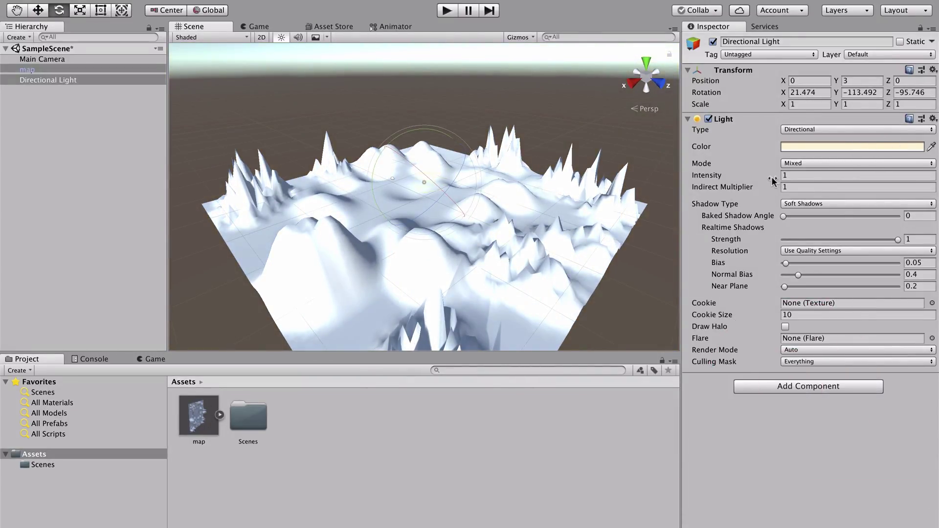
pyautogui.moveTo(771, 177)
pyautogui.mouseDown()
pyautogui.moveTo(748, 183)
pyautogui.moveTo(758, 180)
pyautogui.mouseUp()
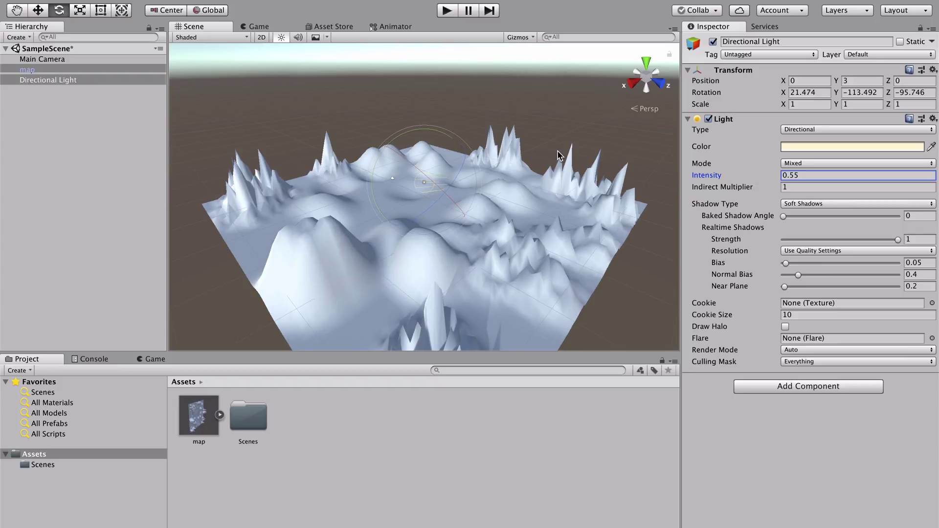
pyautogui.click(560, 155)
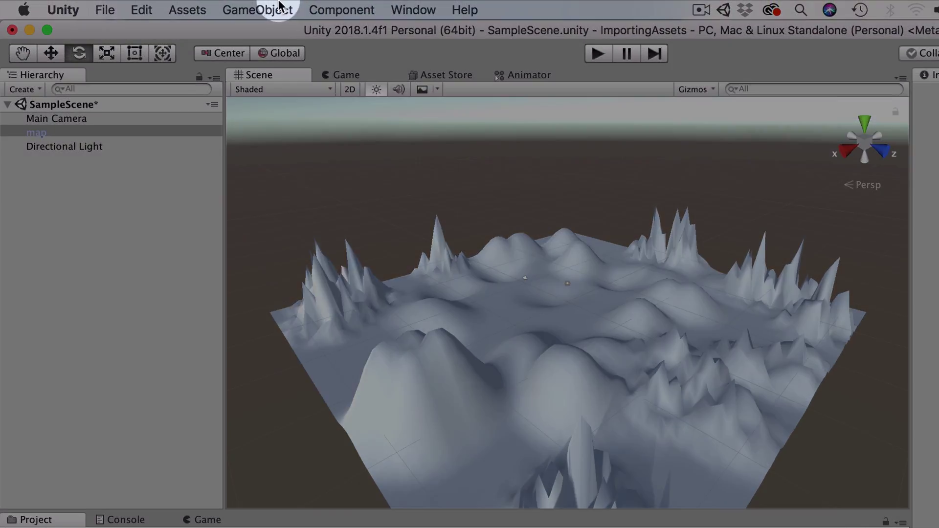
# Create a Rigidbody sphere, duplicate it to five spheres above the terrain, and view the Game tab
pyautogui.click(272, 10)
pyautogui.moveTo(294, 67)
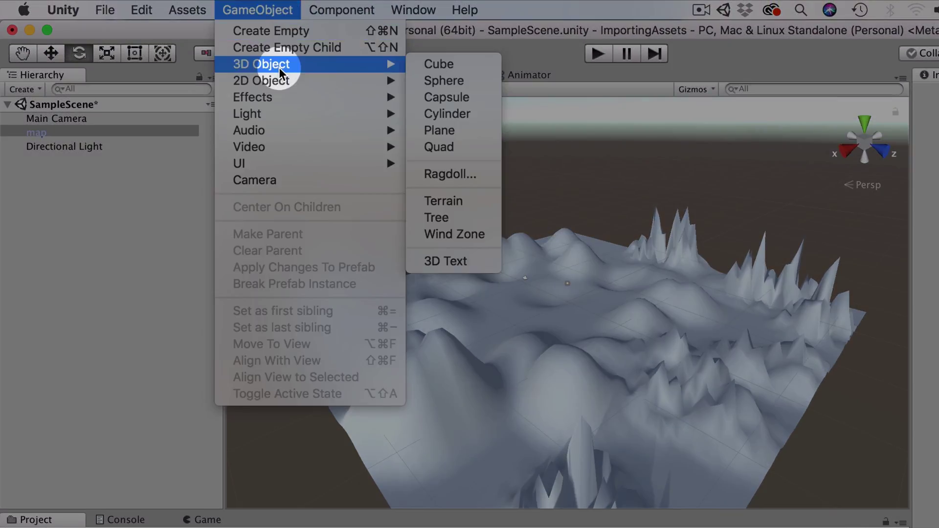
pyautogui.click(443, 80)
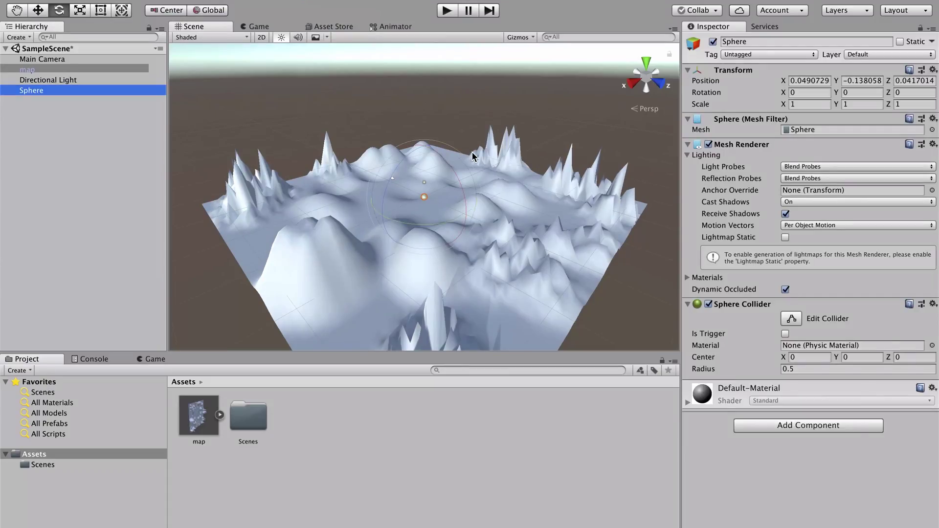
pyautogui.click(811, 425)
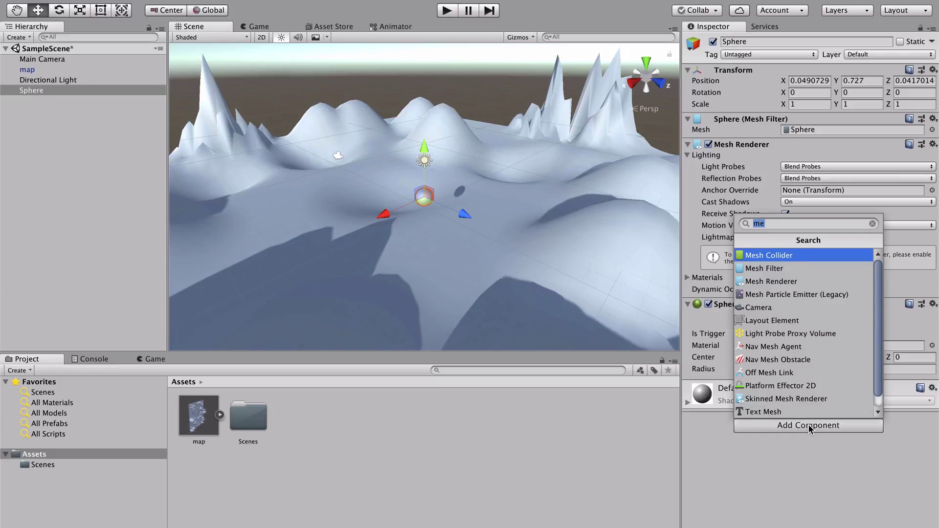
pyautogui.write('rig')
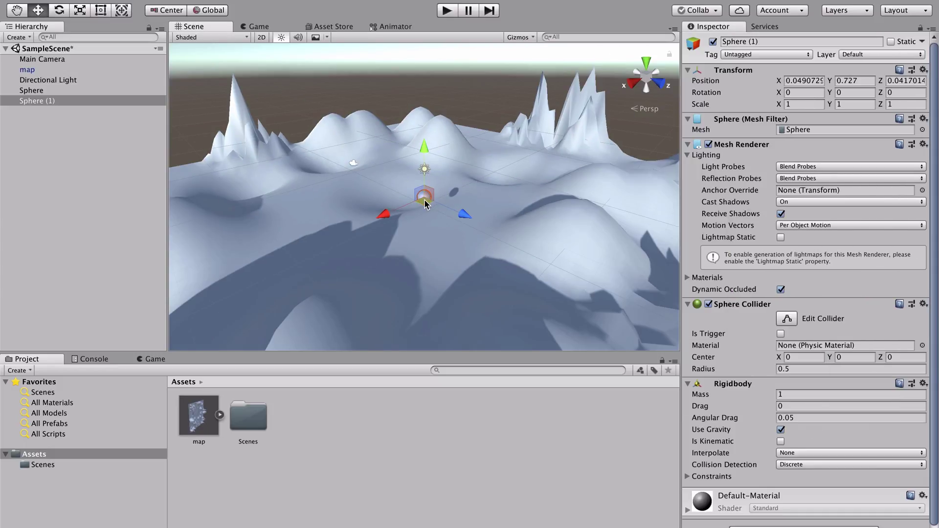
pyautogui.moveTo(424, 198); pyautogui.dragTo(498, 178)
pyautogui.click(256, 27)
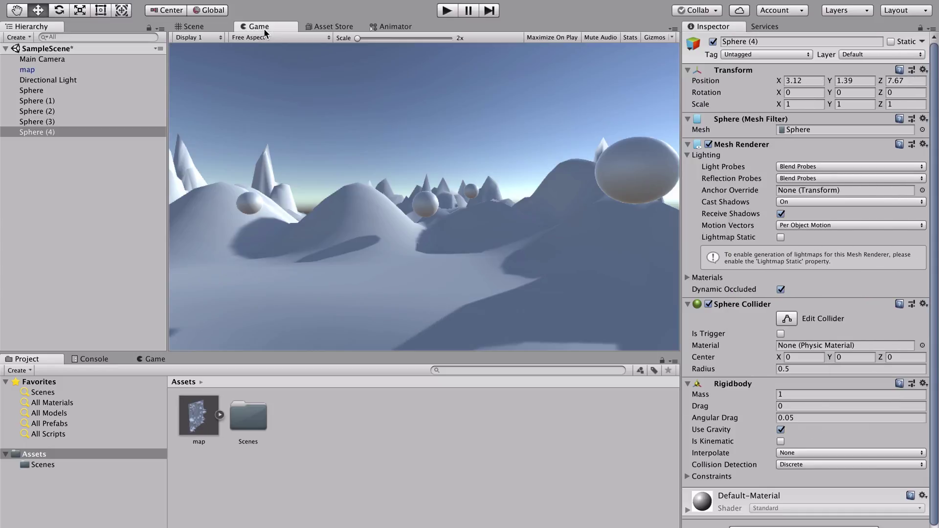
# Run a first Play-mode physics test, stop it, and return to the Scene view
pyautogui.click(446, 10)
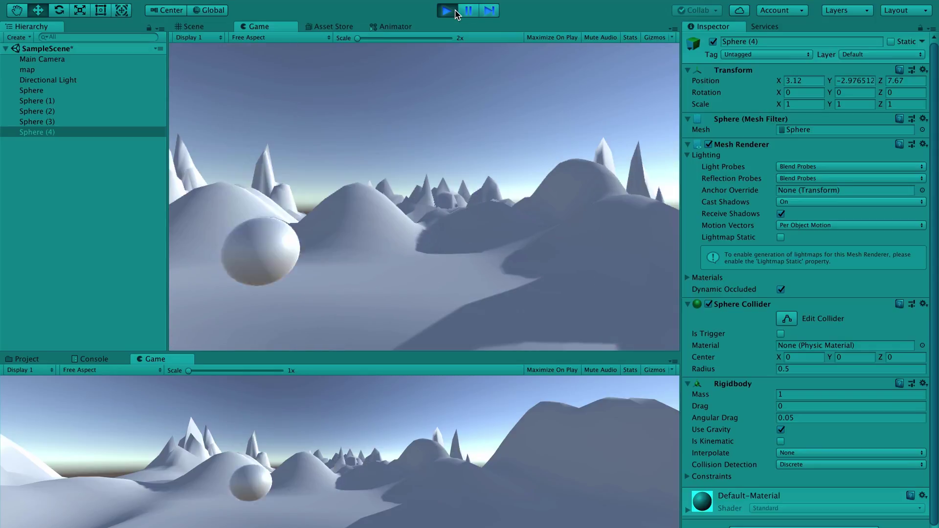
pyautogui.click(455, 12)
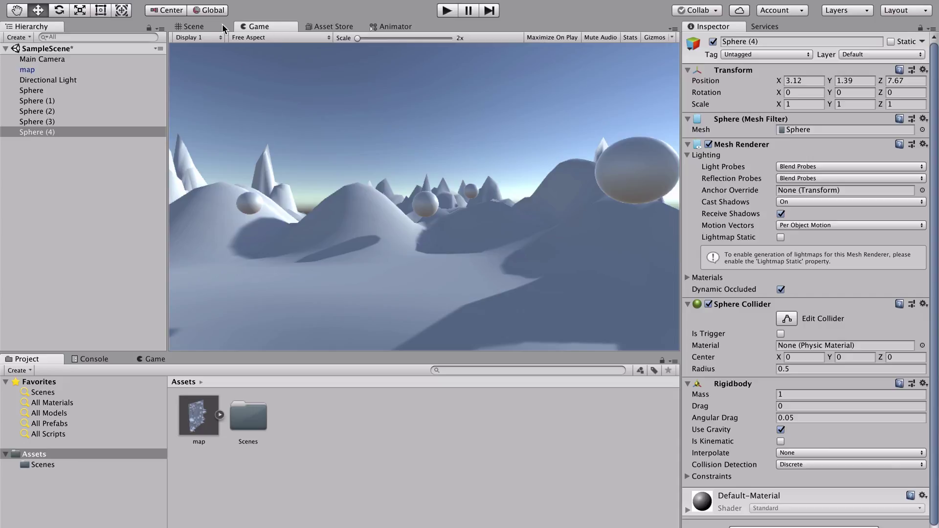
pyautogui.click(206, 26)
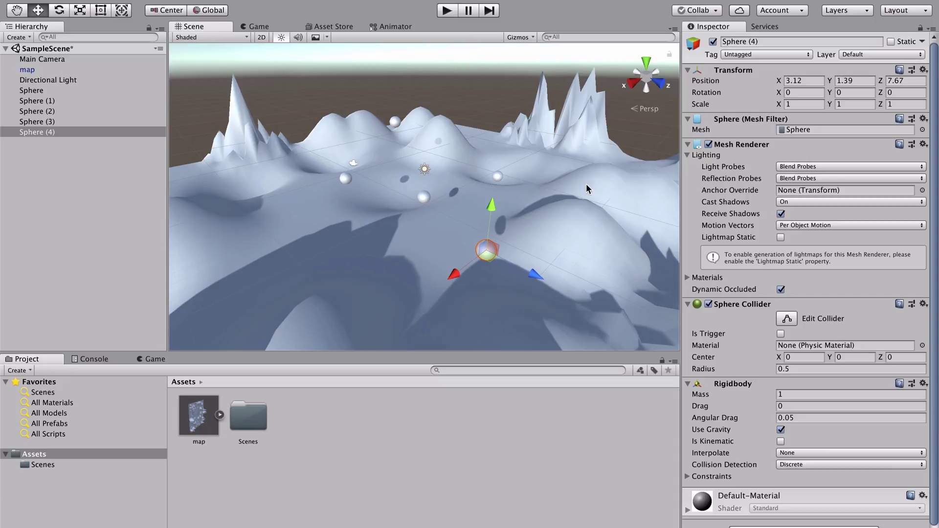
# Add a Mesh Collider to the map and replay to watch the spheres land and roll
pyautogui.click(578, 195)
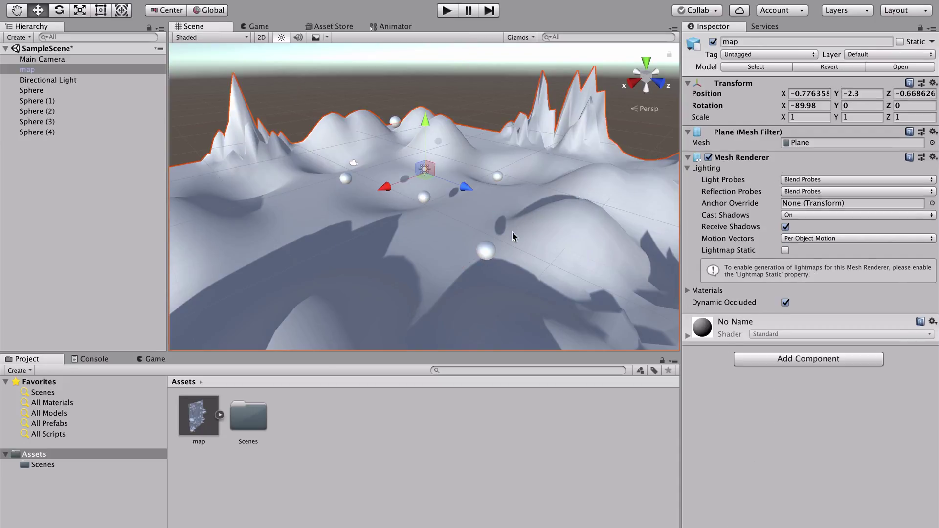
pyautogui.click(797, 361)
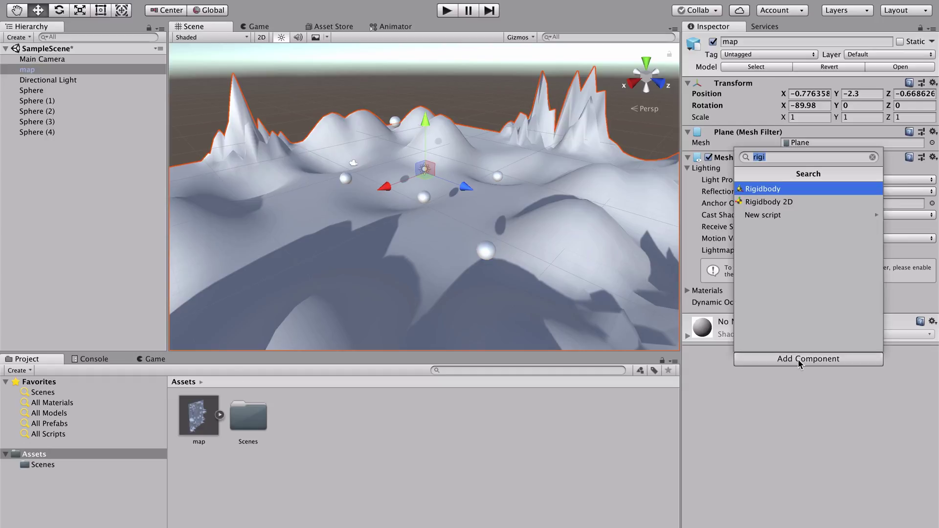
pyautogui.write('mesh')
pyautogui.press('Return')
pyautogui.click(792, 380)
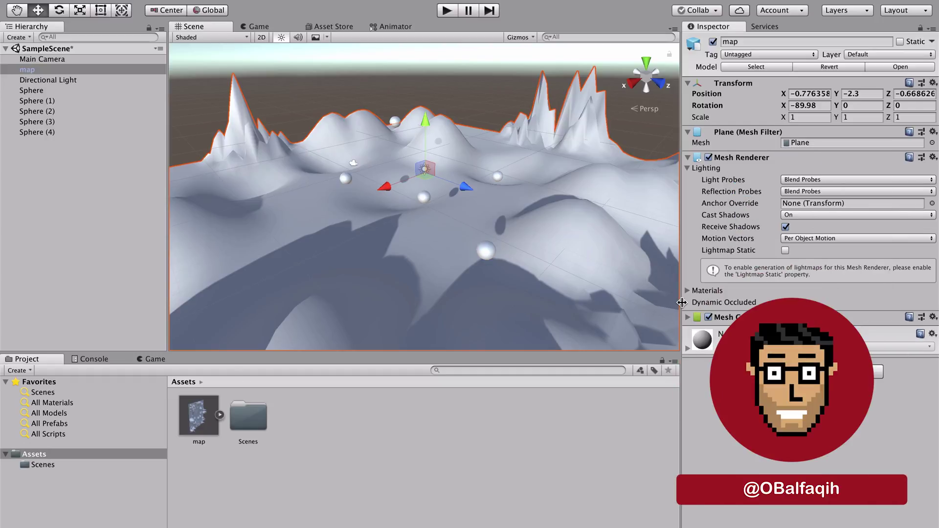
pyautogui.hotkey('ctrl', 'p')
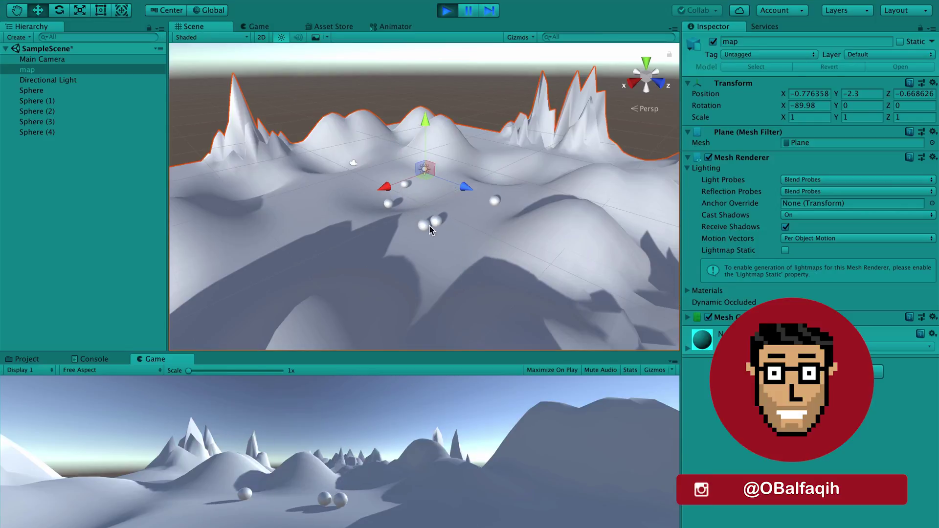
pyautogui.click(446, 10)
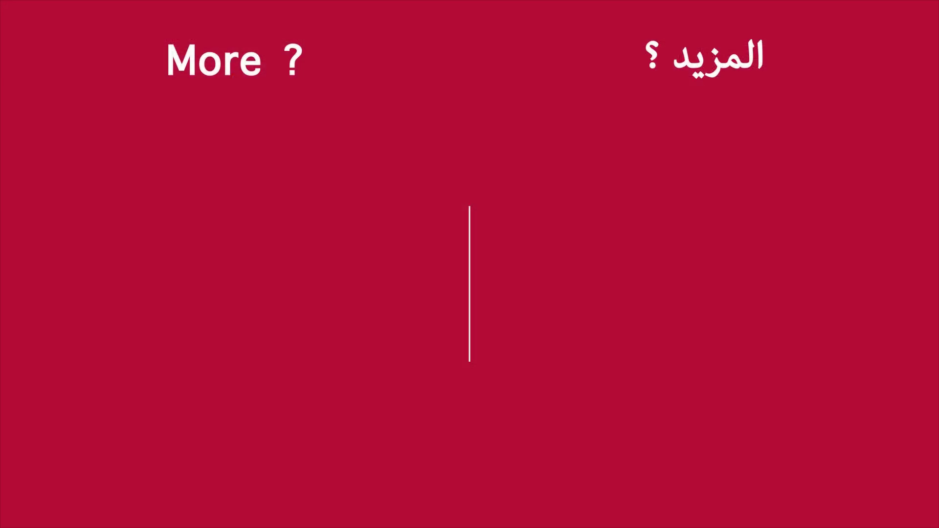